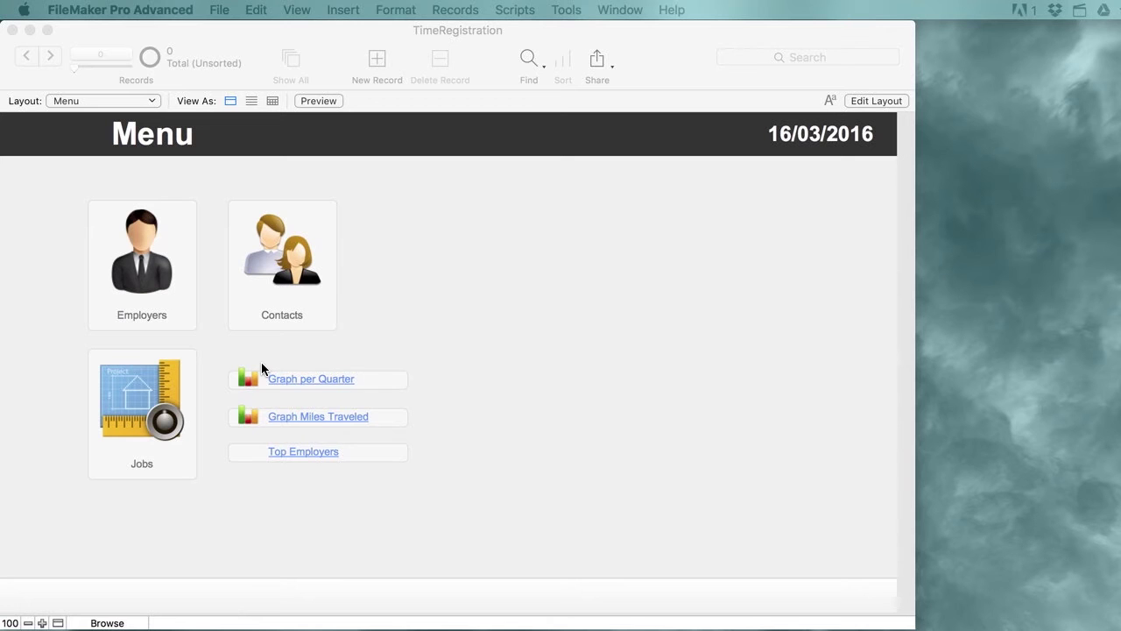
# Step: Open the Contacts section from the menu and view a contact's details and the full list of contacts
pyautogui.click(293, 314)
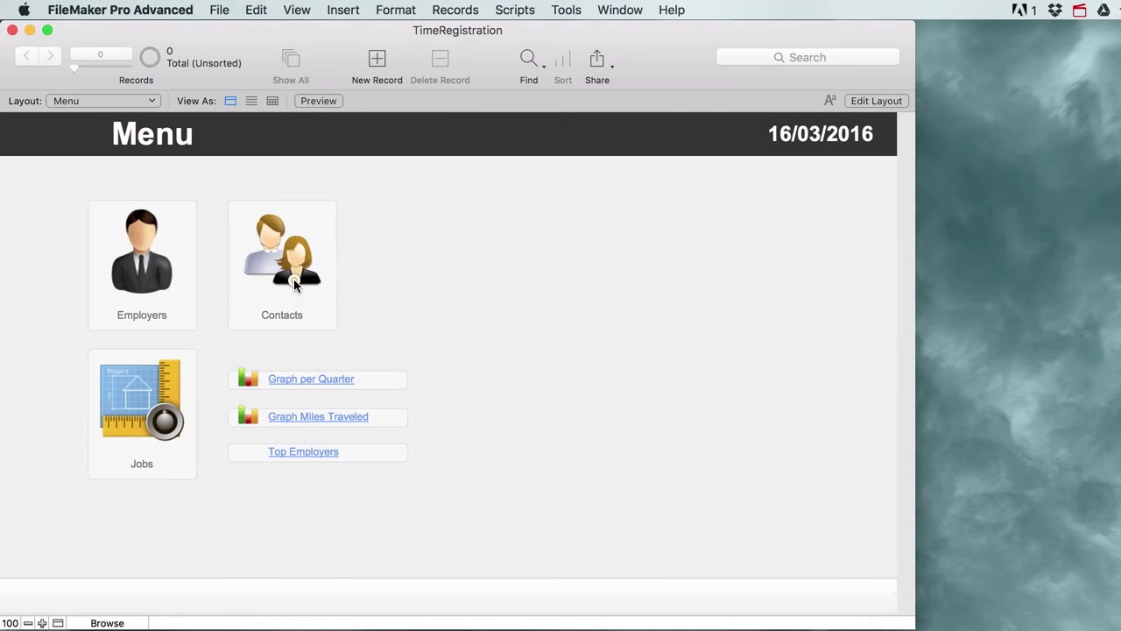
pyautogui.click(293, 279)
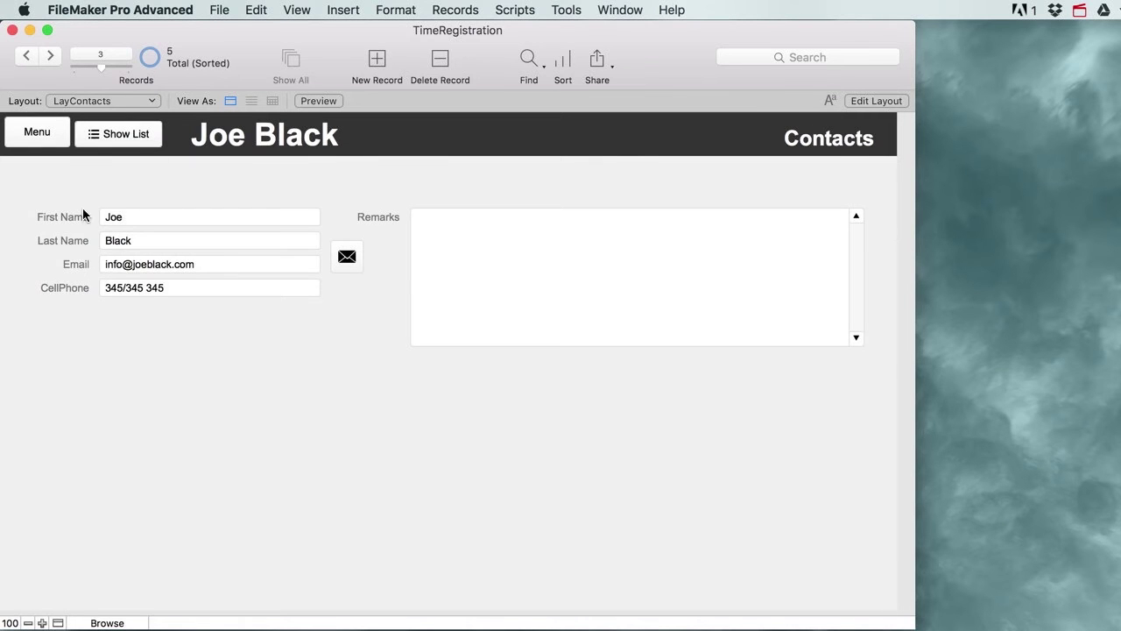
pyautogui.click(117, 136)
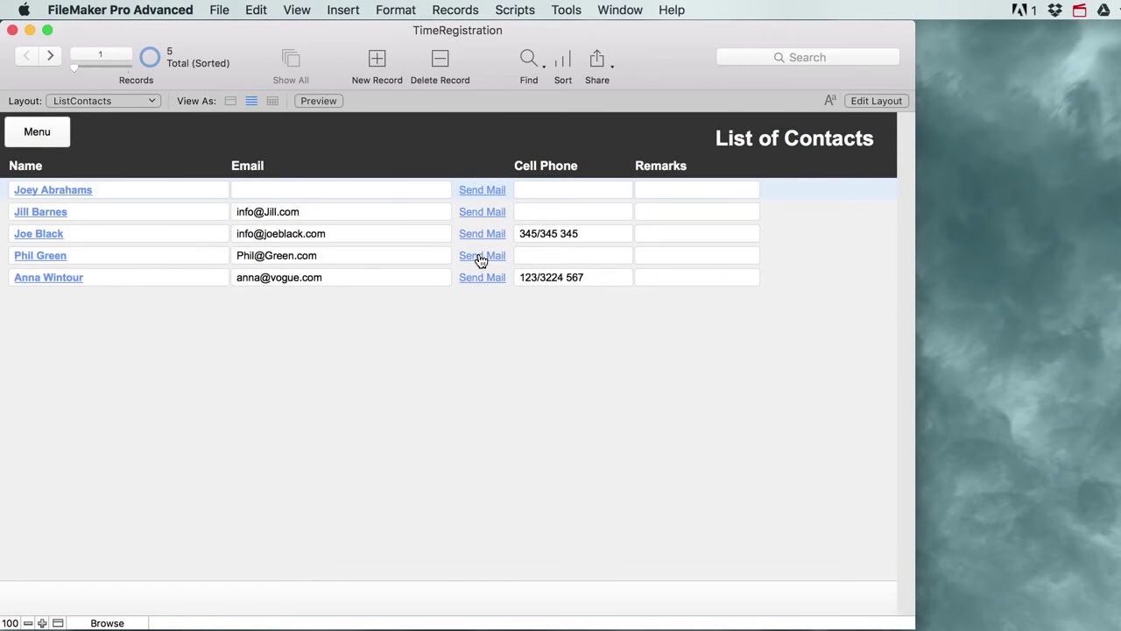
# Step: Return to the menu, open the Charlies employer record, and view its website, map and jobs
pyautogui.click(26, 129)
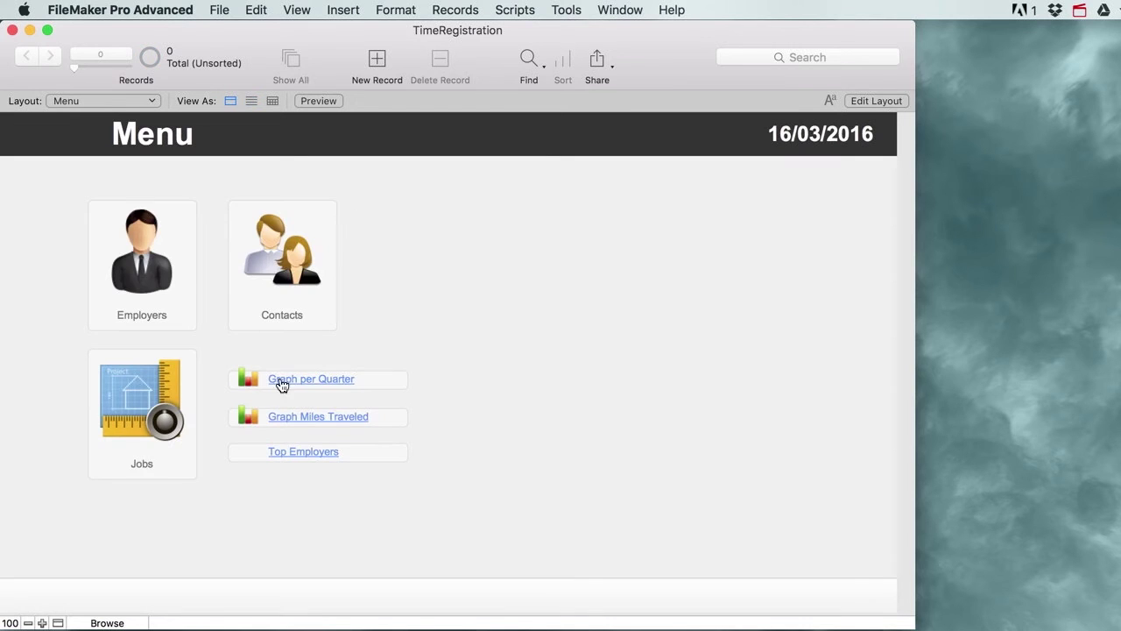
pyautogui.click(150, 312)
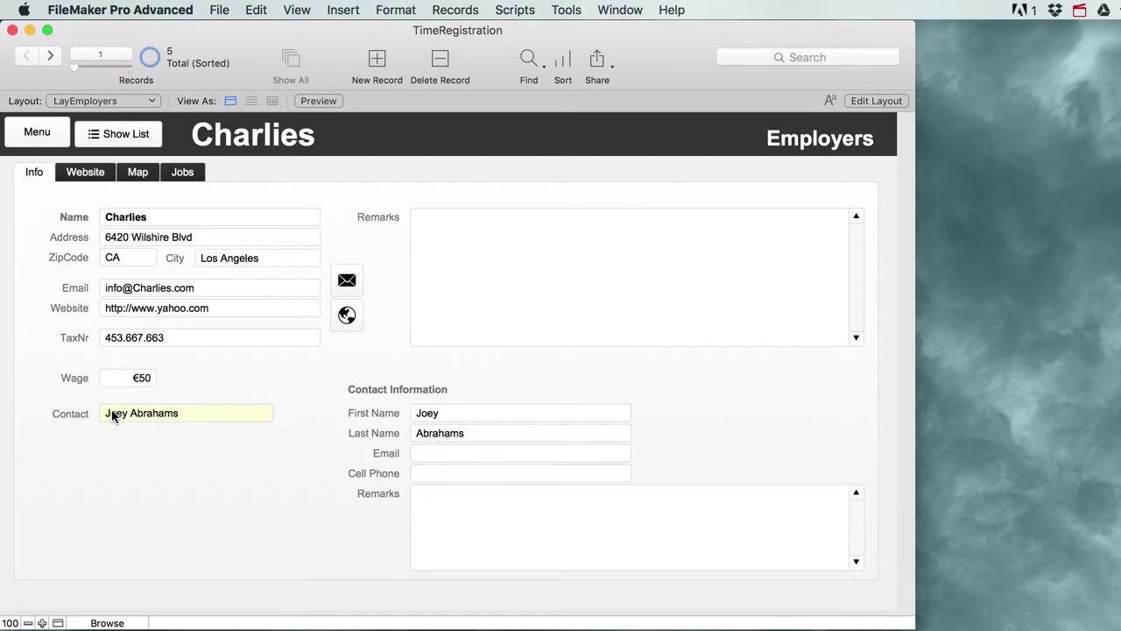
pyautogui.click(87, 173)
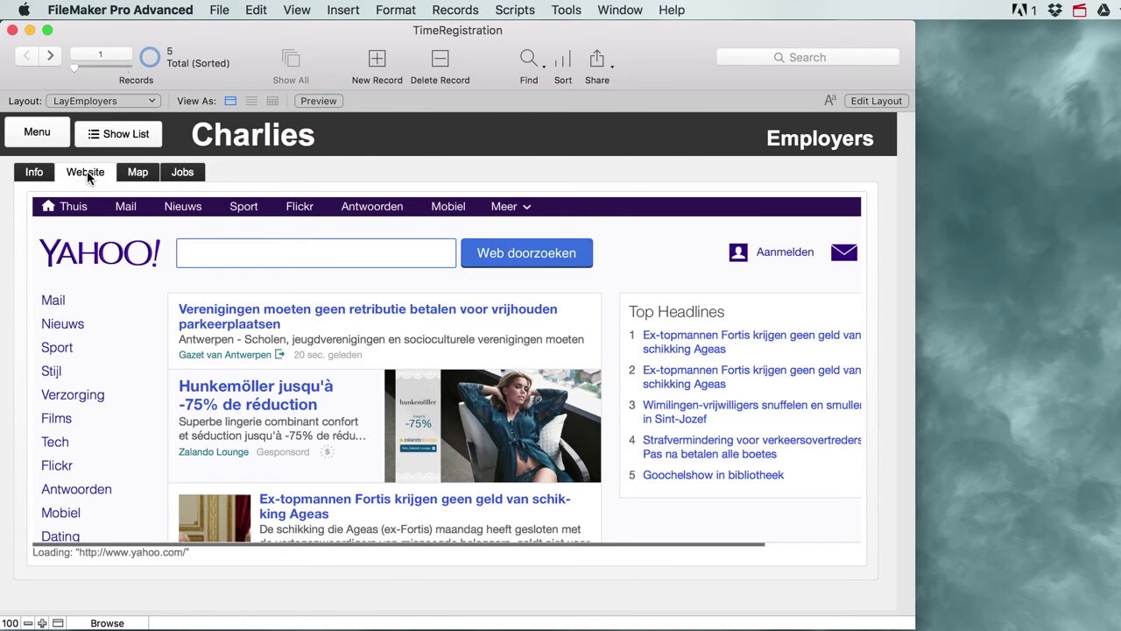
pyautogui.click(136, 172)
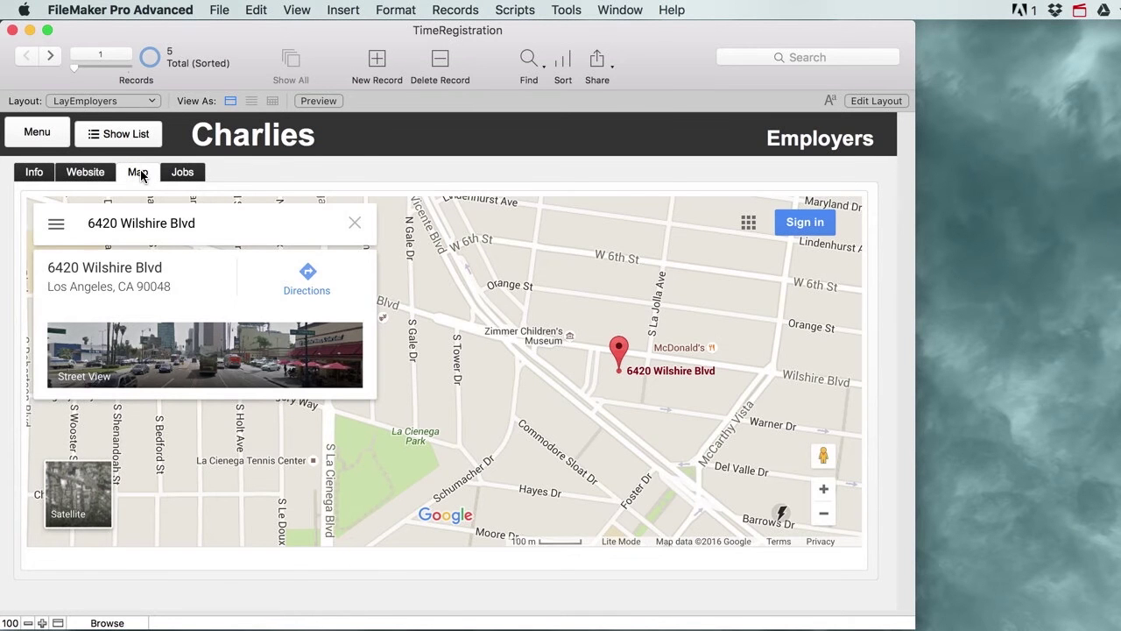
pyautogui.click(187, 172)
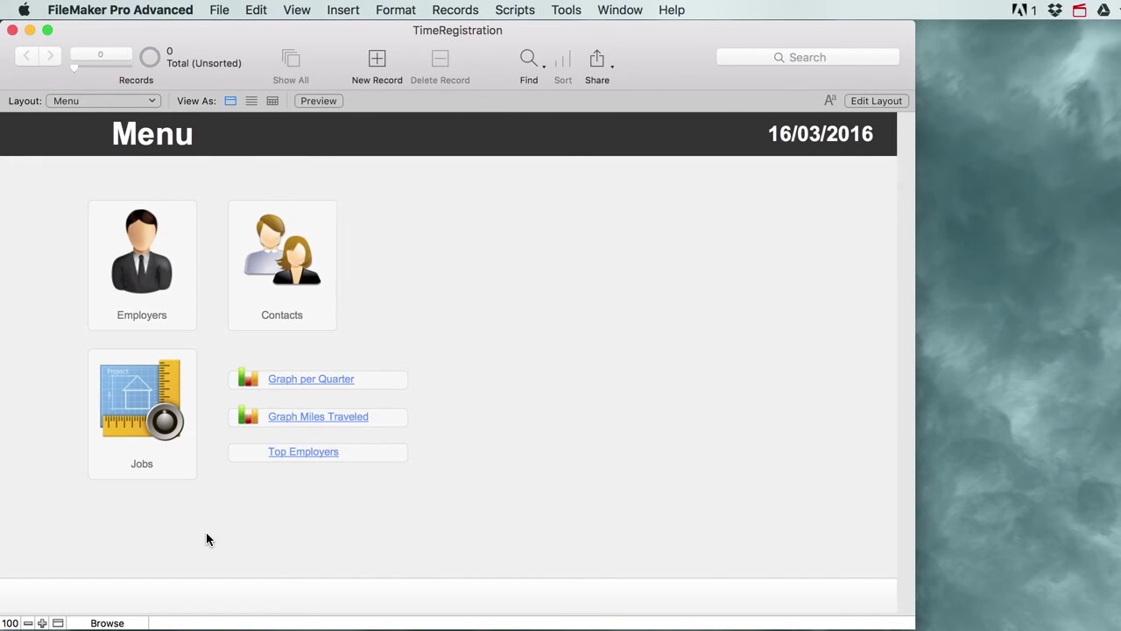
# Step: Open the Photoshoot job from the menu and look through the available employer choices
pyautogui.click(138, 431)
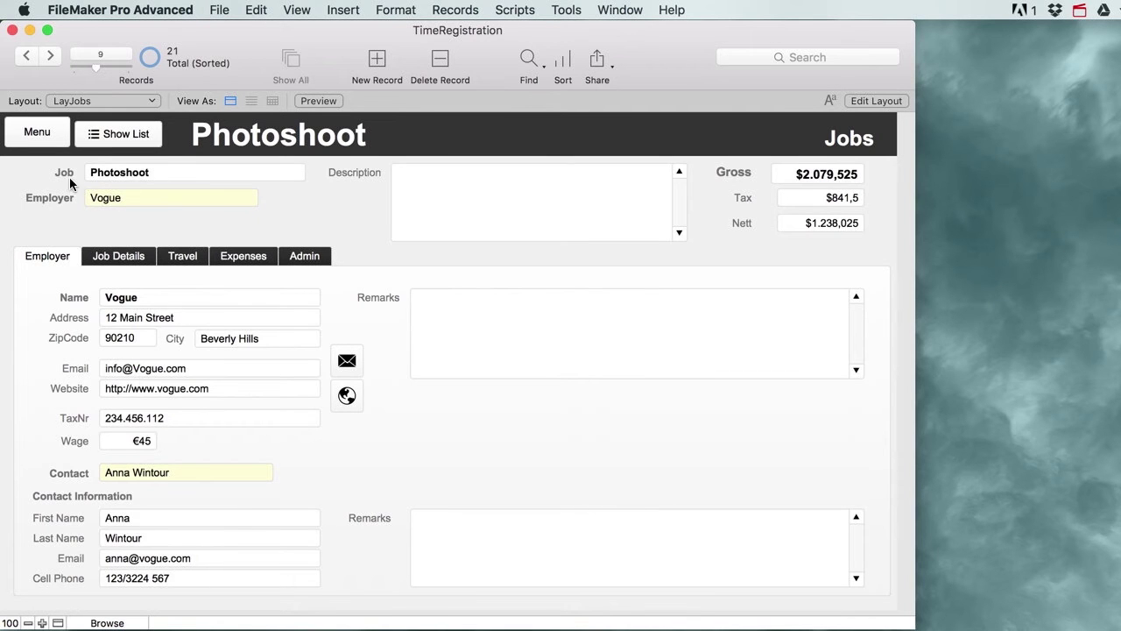
pyautogui.click(139, 200)
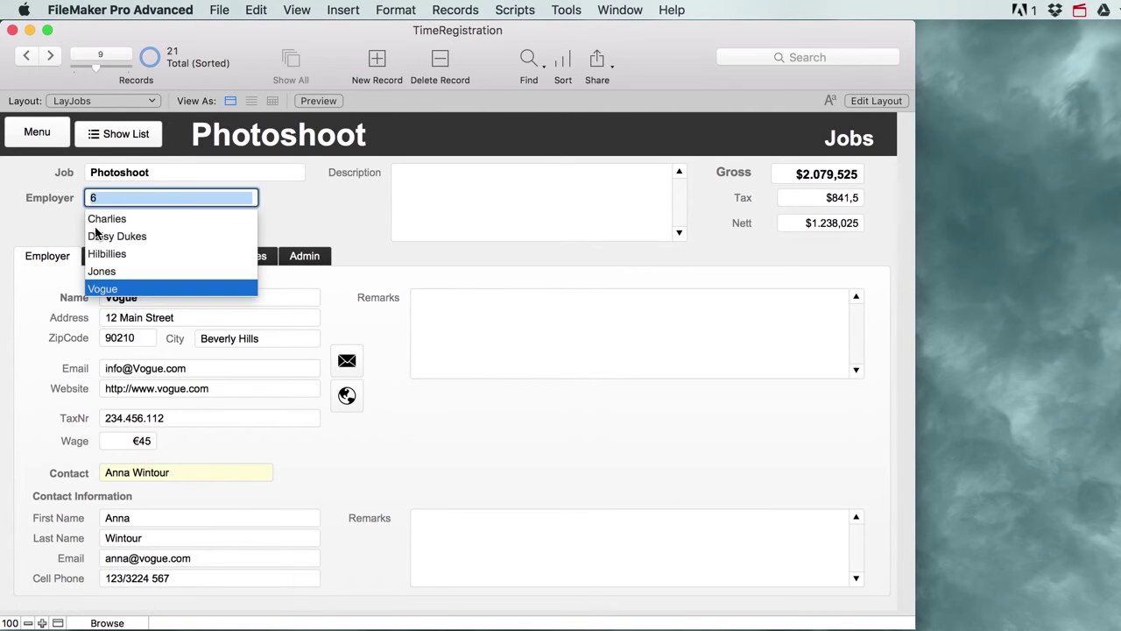
pyautogui.click(302, 222)
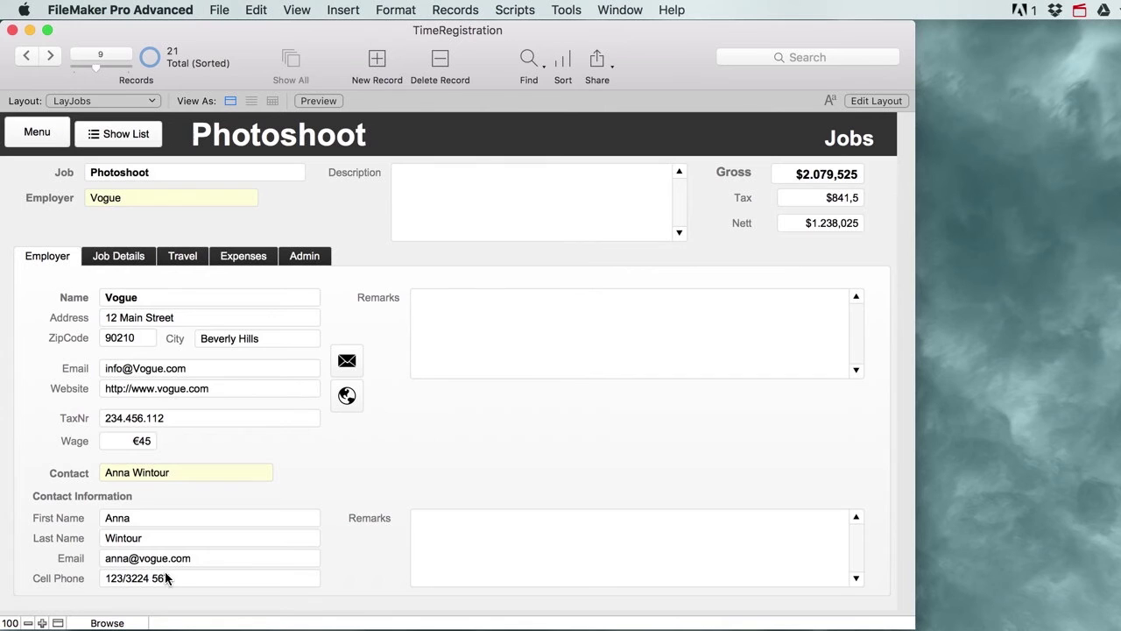
# Step: Review the Photoshoot job's time entries, travel, expenses and admin information
pyautogui.click(115, 256)
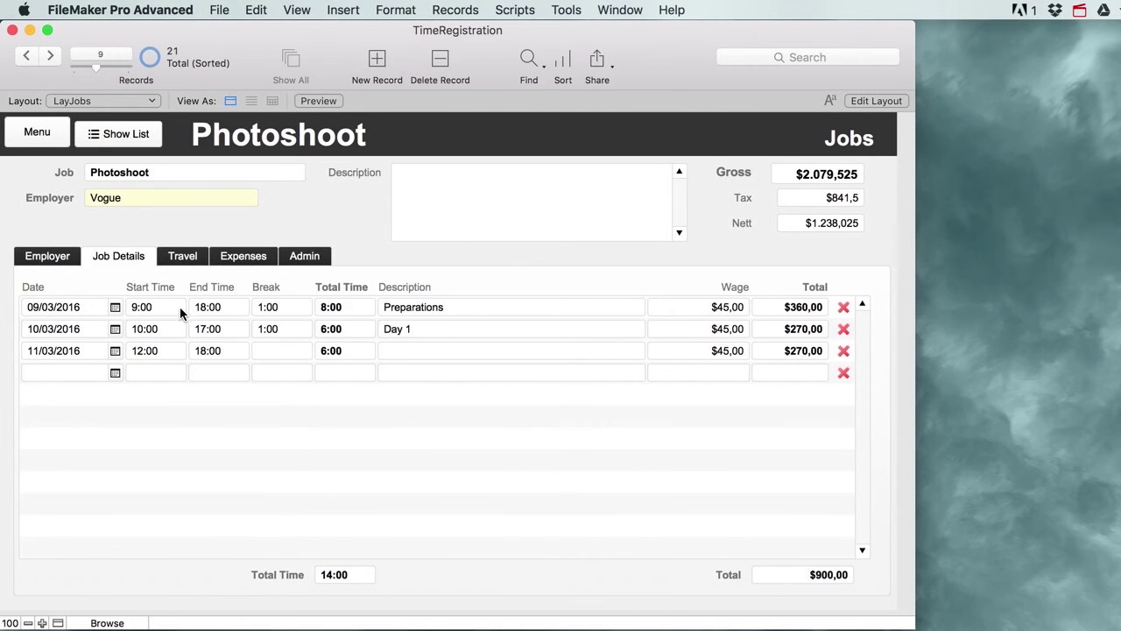
pyautogui.click(182, 258)
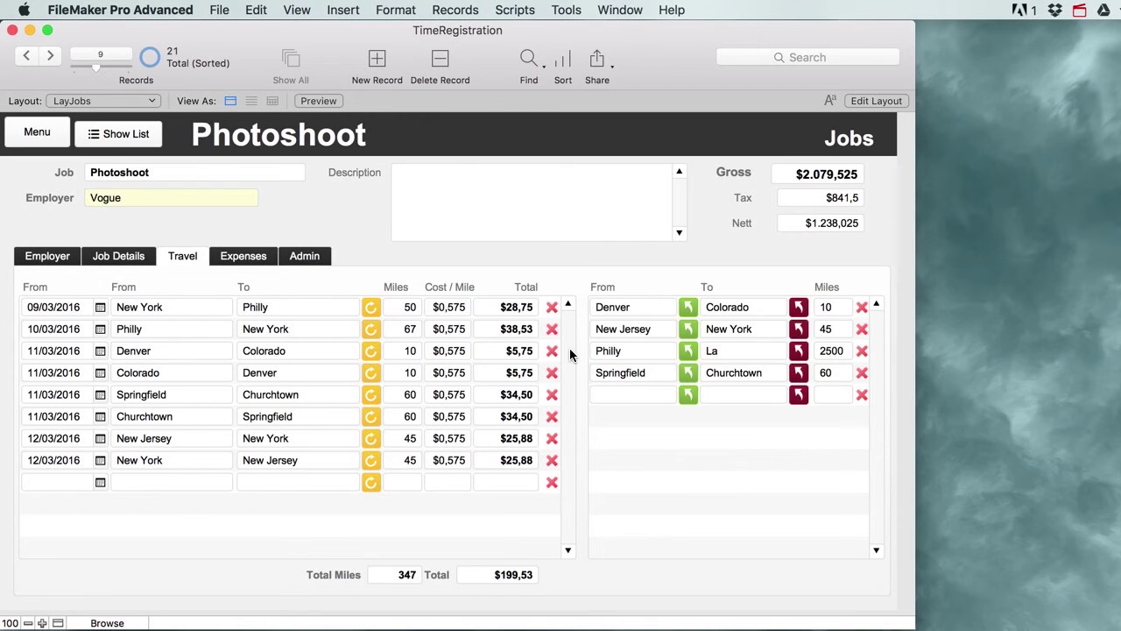
pyautogui.click(237, 256)
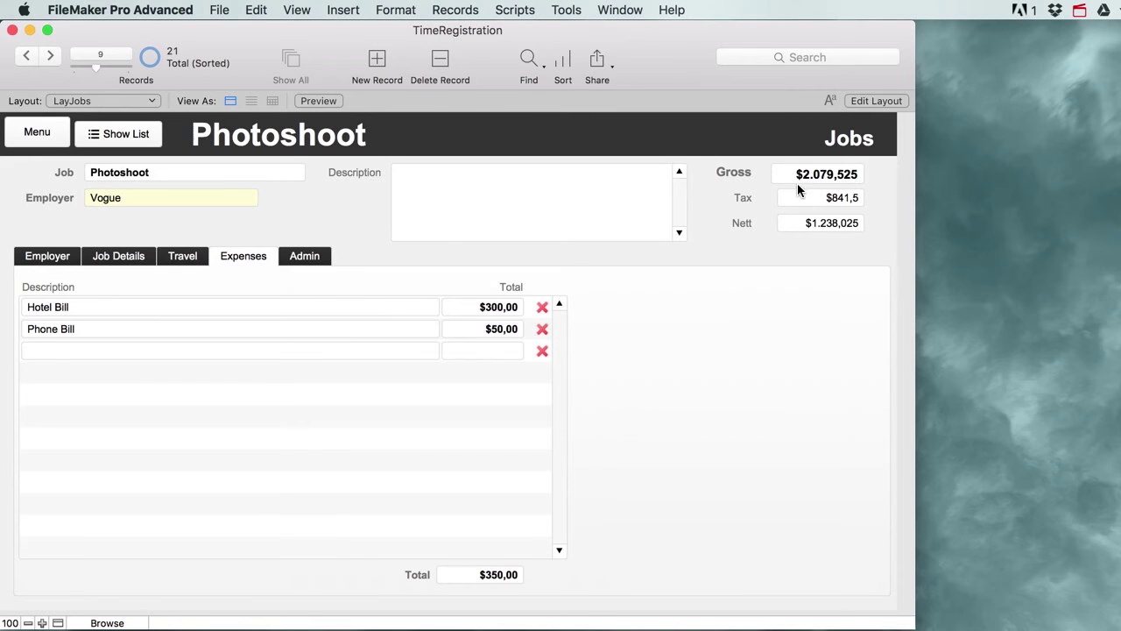
pyautogui.click(317, 259)
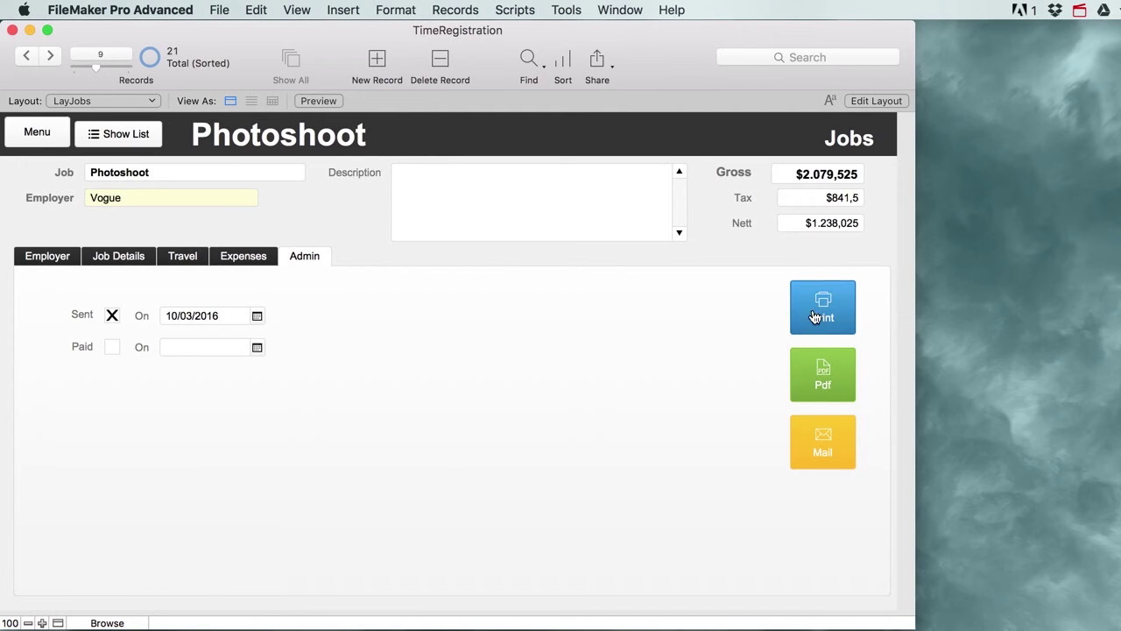
# Step: Generate and close a PDF of the Photoshoot job, and create an e-mail containing the job details to read through
pyautogui.click(836, 390)
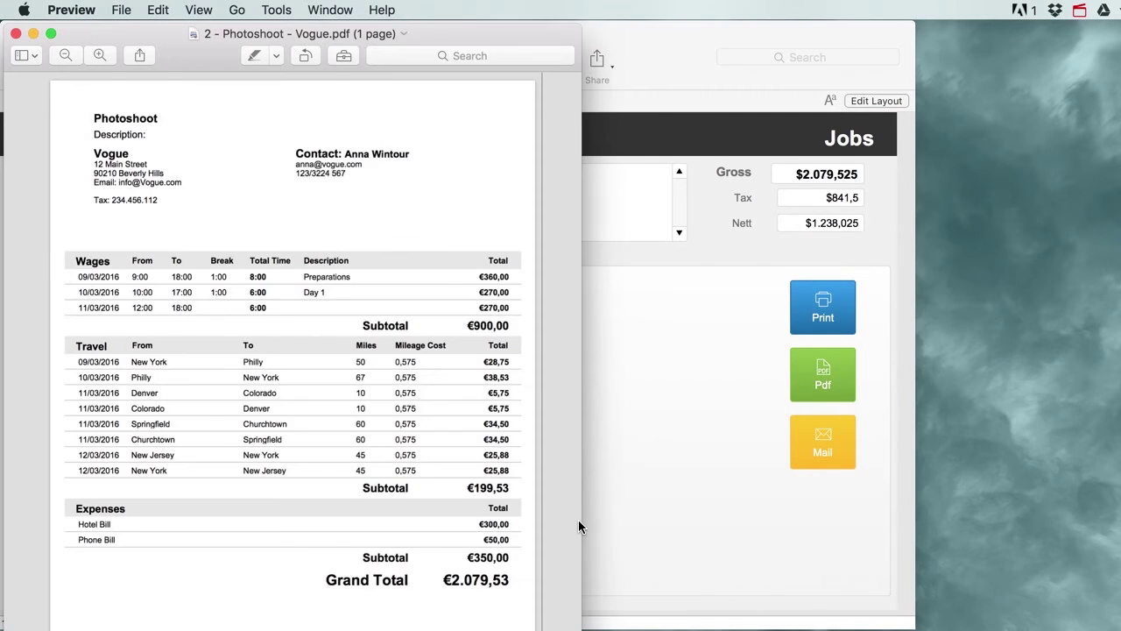
pyautogui.press('super+q')
pyautogui.click(839, 451)
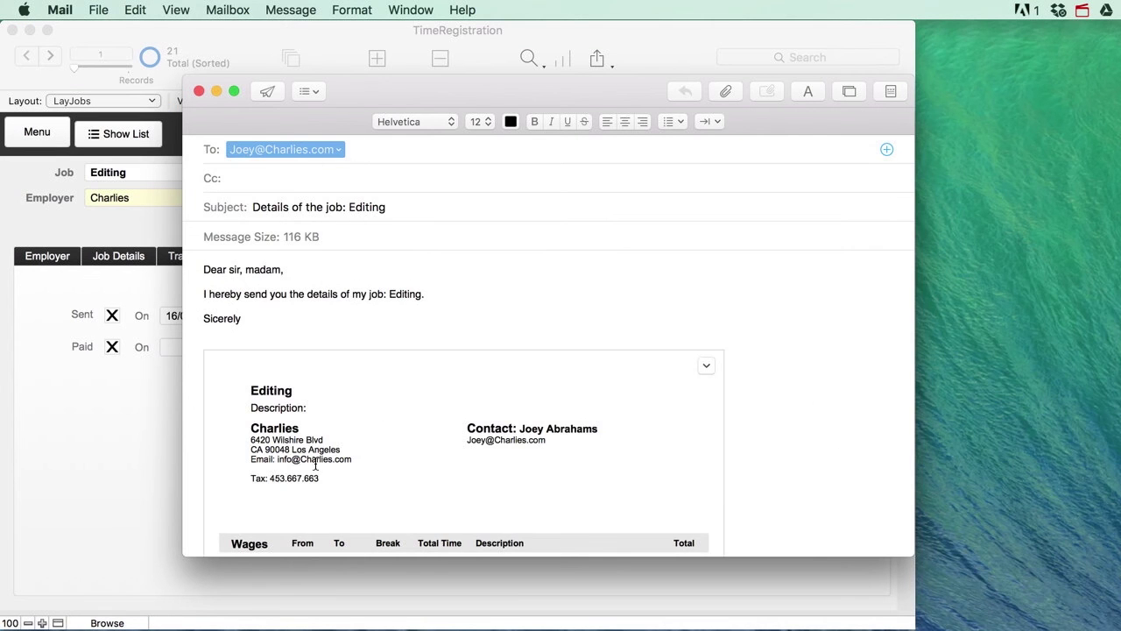
pyautogui.scroll(-10, 462, 423)
pyautogui.scroll(10, 462, 421)
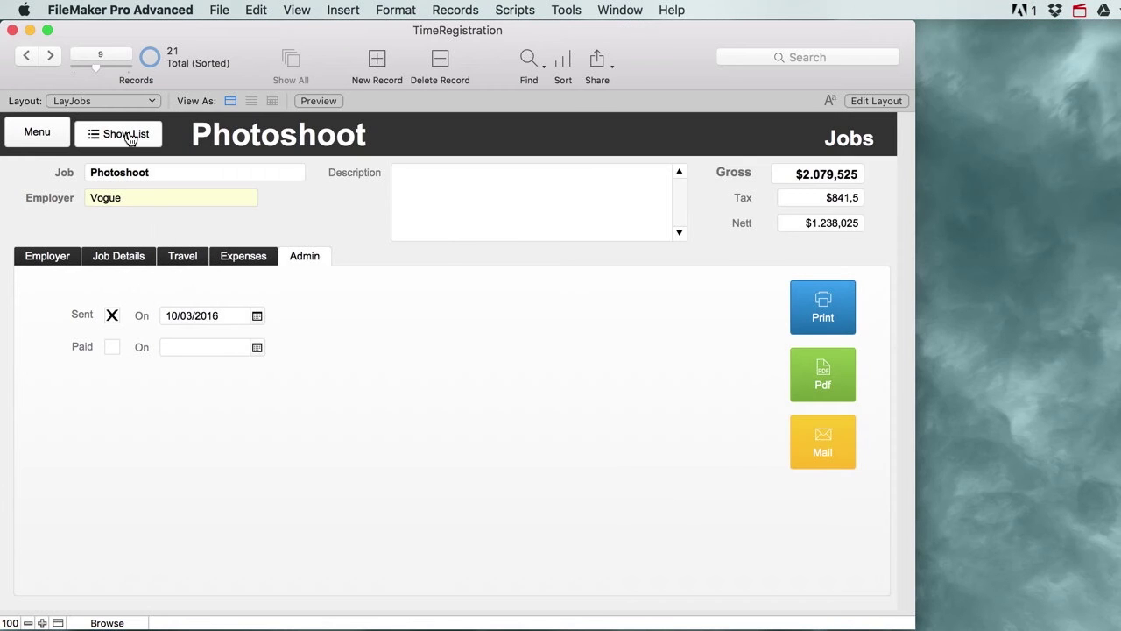
# Step: Show the list of jobs and examine the monthly, yearly and overall totals from 2016 back to 2014
pyautogui.click(125, 135)
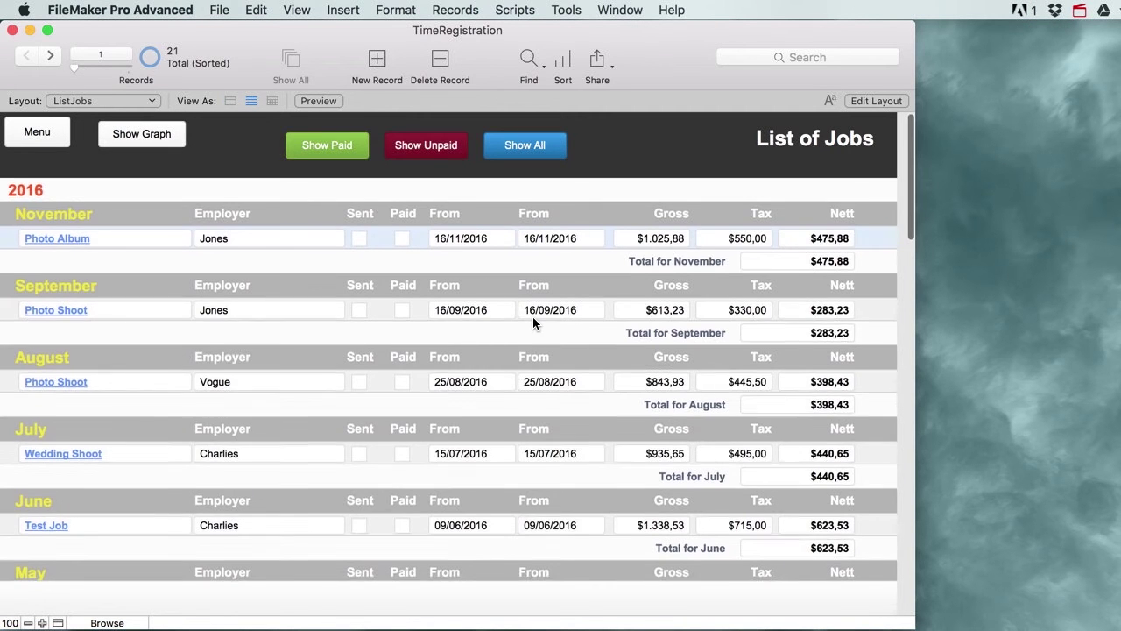
pyautogui.scroll(-3, 533, 316)
pyautogui.scroll(-10, 511, 341)
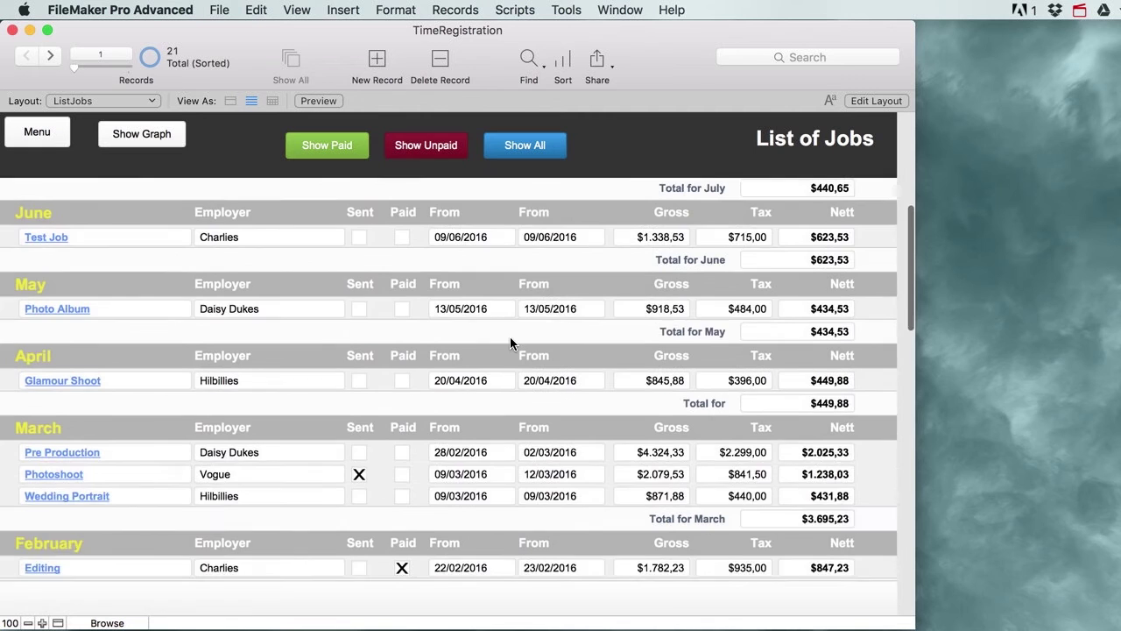
pyautogui.scroll(-1, 512, 343)
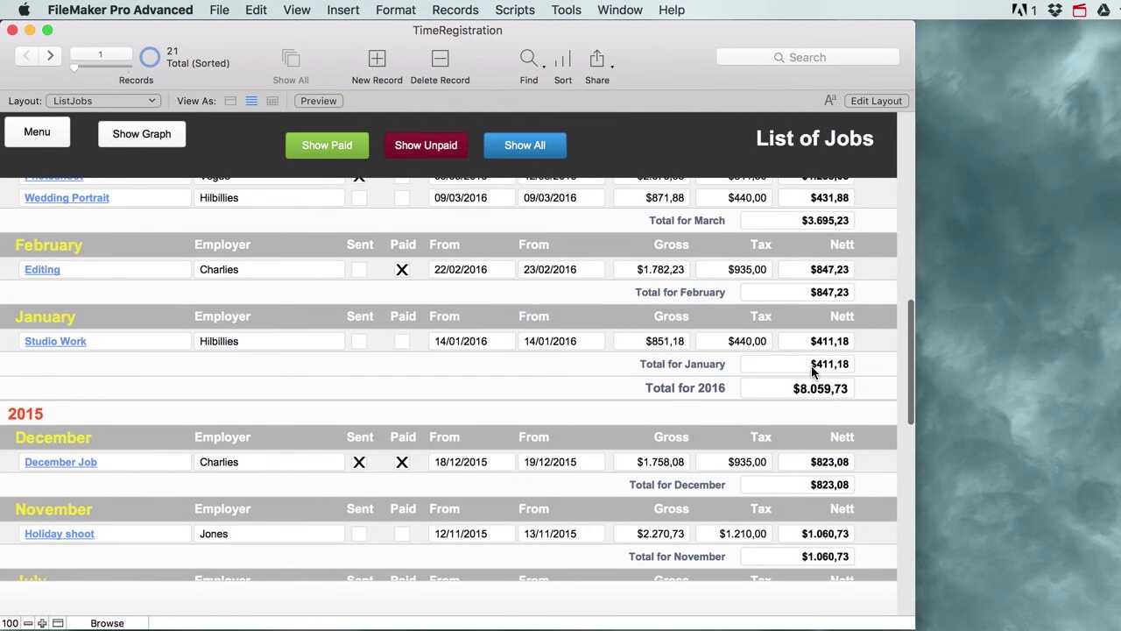
pyautogui.scroll(-14, 788, 400)
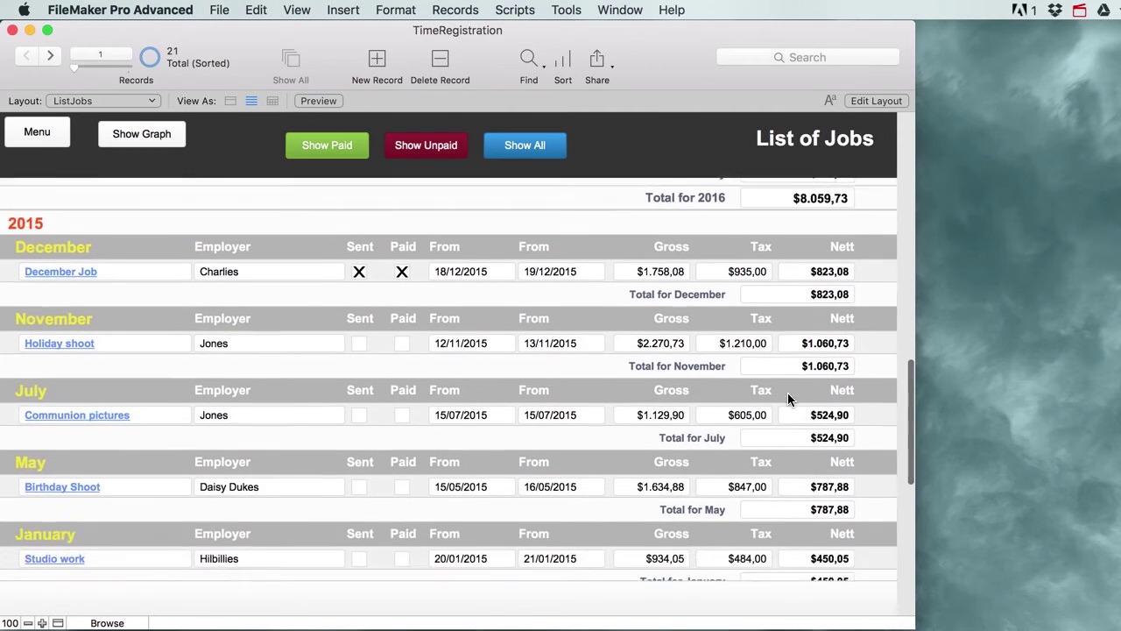
pyautogui.scroll(-1, 788, 399)
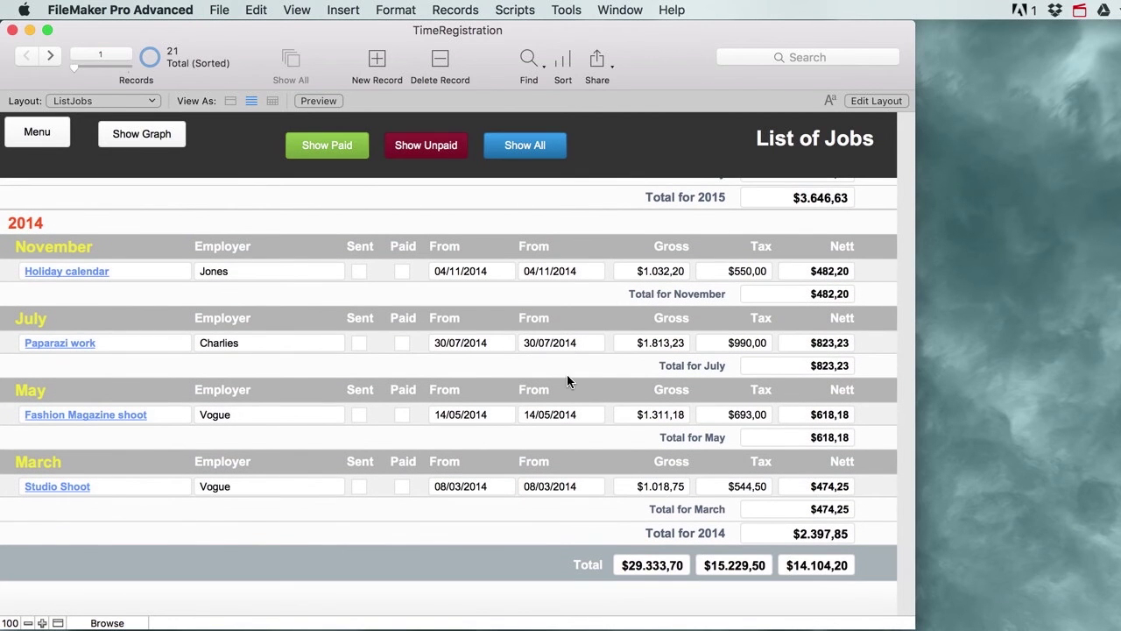
# Step: Show the jobs as income graphs and examine the monthly bars for each year
pyautogui.click(137, 137)
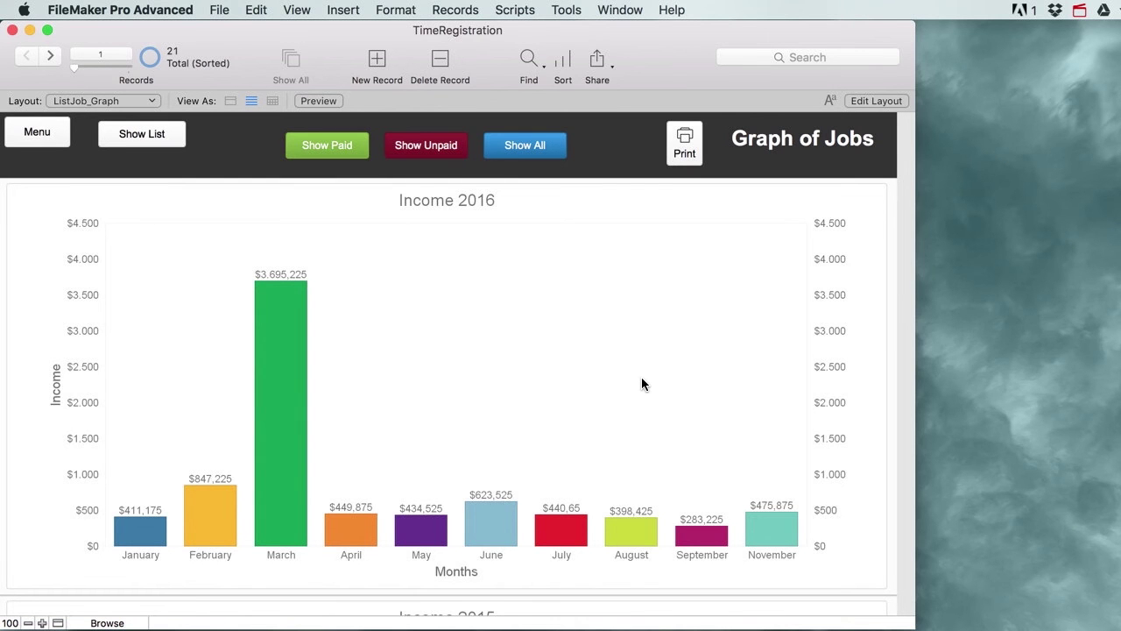
pyautogui.scroll(-5, 641, 381)
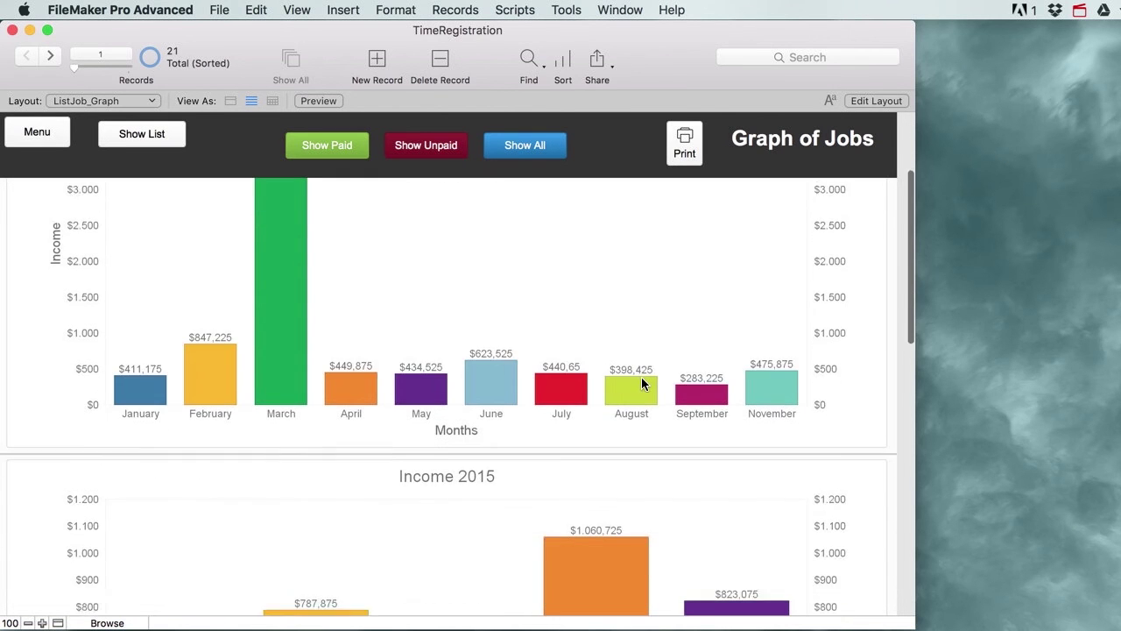
pyautogui.scroll(-3, 641, 381)
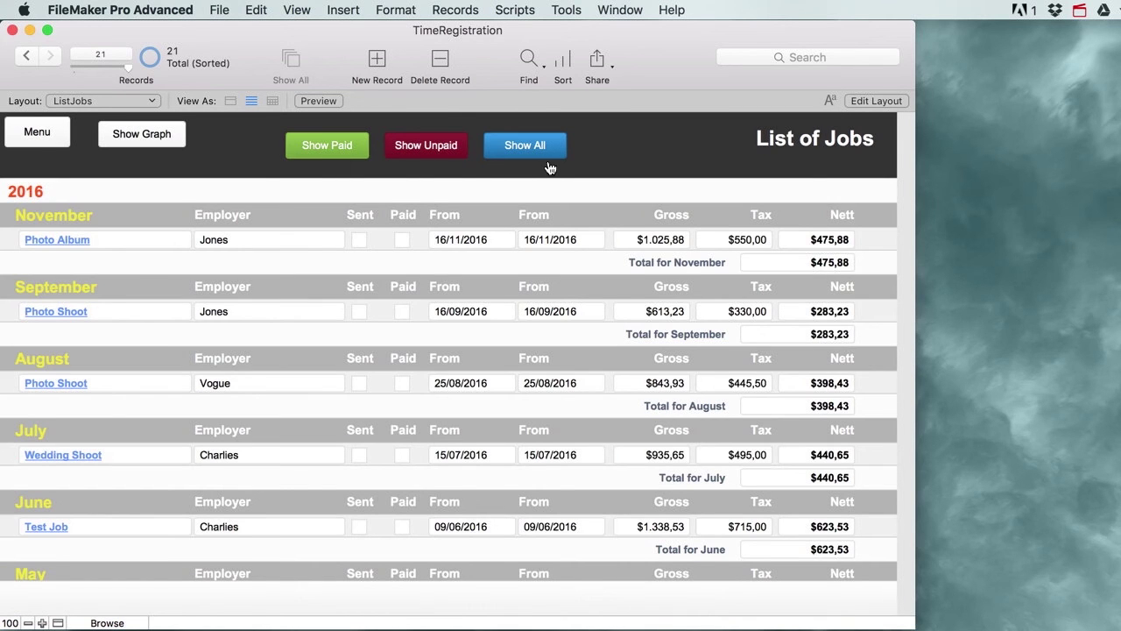
# Step: Filter the list of jobs to the unpaid ones, then to the paid ones, and restore all jobs
pyautogui.click(412, 150)
pyautogui.scroll(-6, 426, 247)
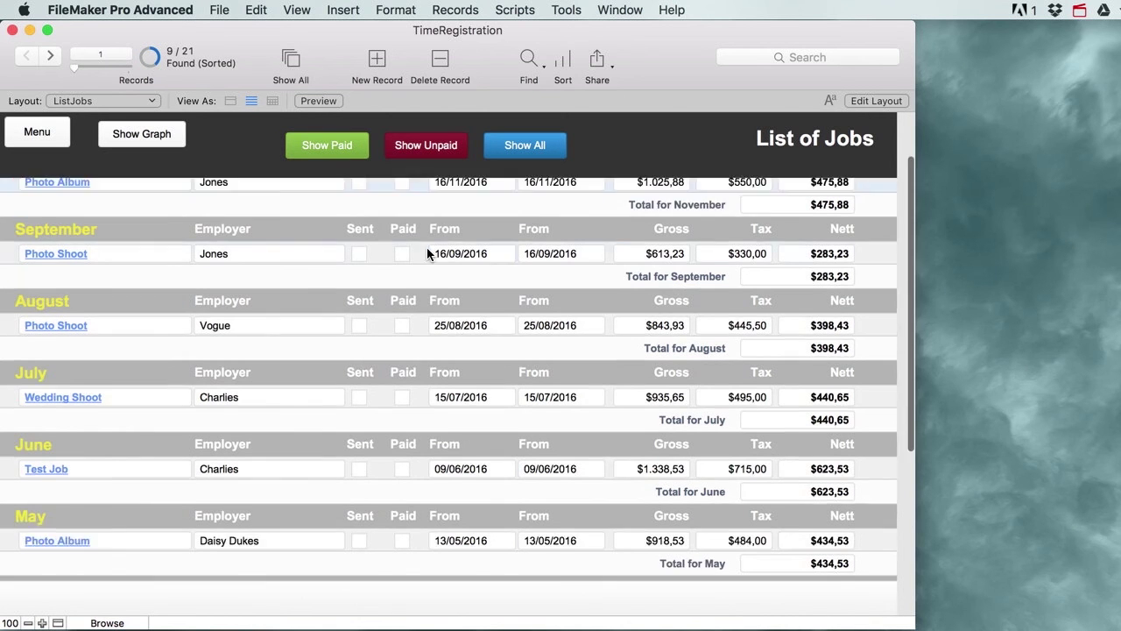
pyautogui.click(343, 146)
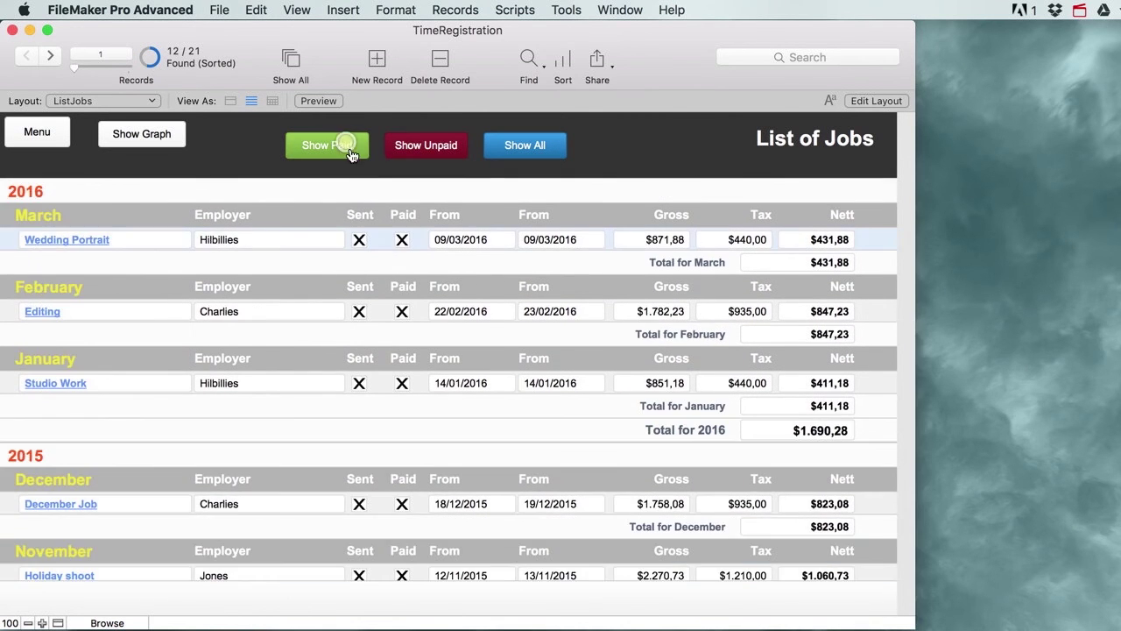
pyautogui.scroll(-1, 407, 290)
pyautogui.scroll(1, 406, 289)
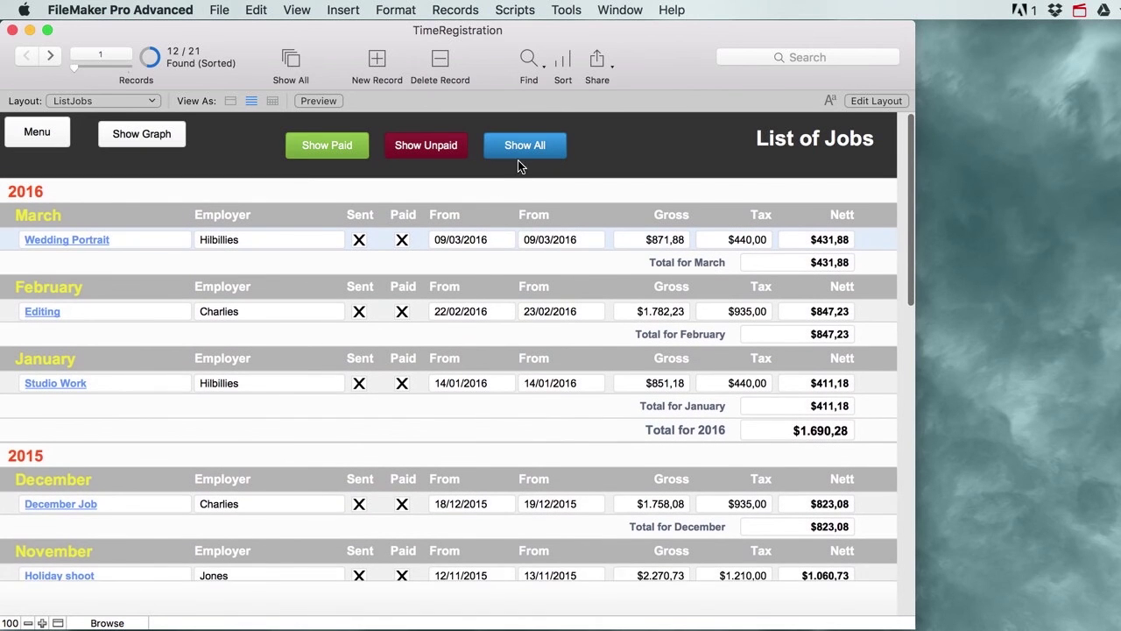
pyautogui.click(524, 145)
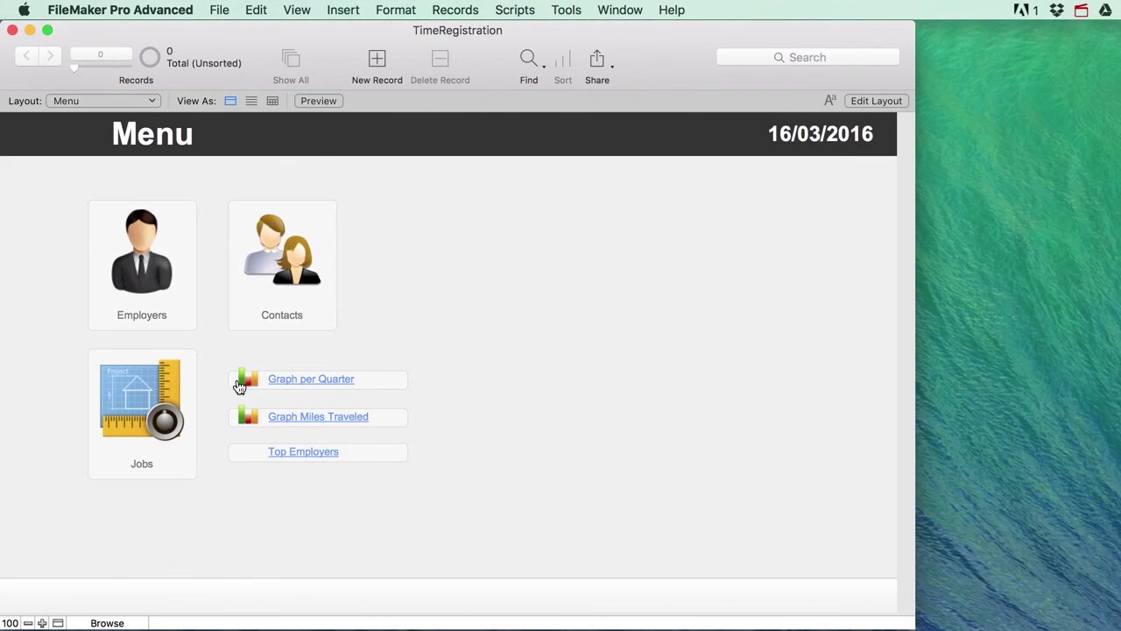
# Step: View the income graph per quarter and the yearly graphs of miles traveled from the menu
pyautogui.click(300, 382)
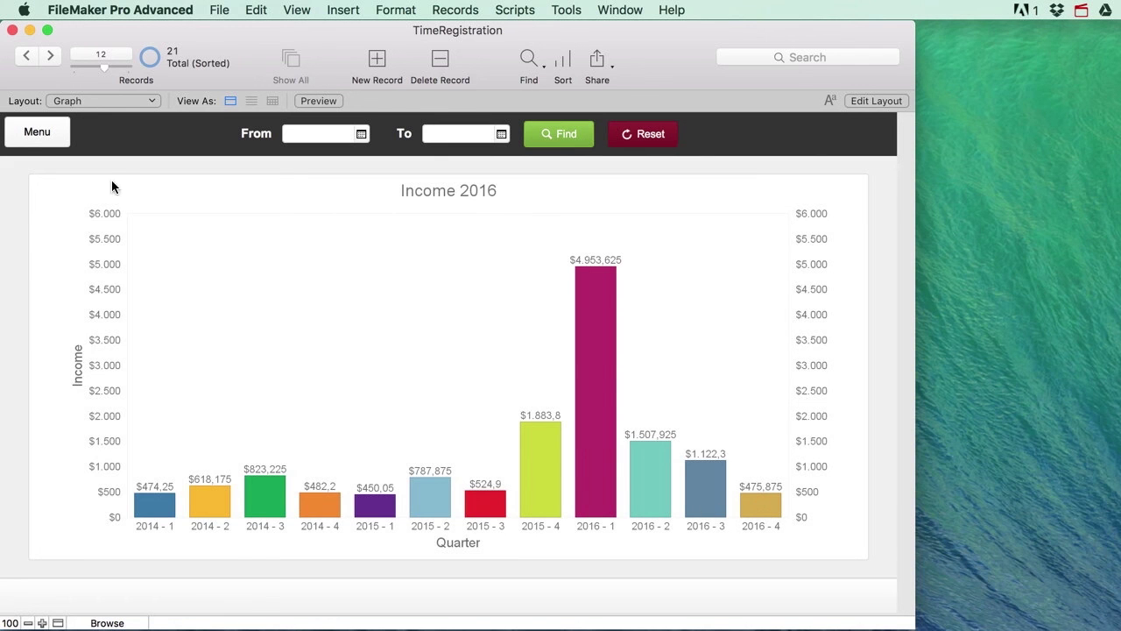
pyautogui.click(33, 142)
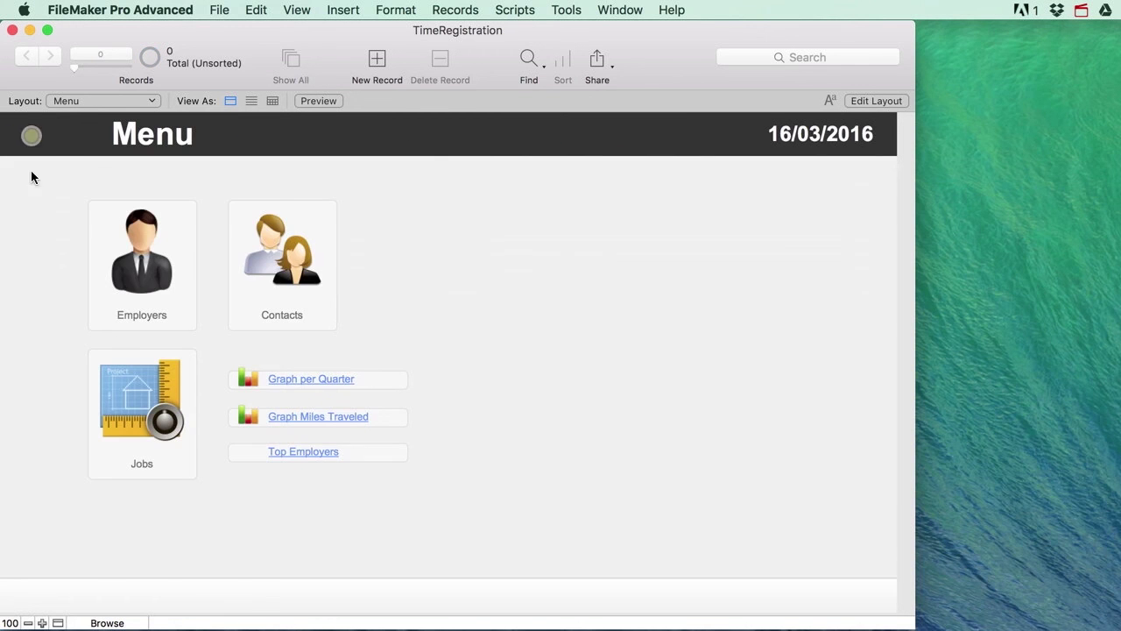
pyautogui.click(346, 417)
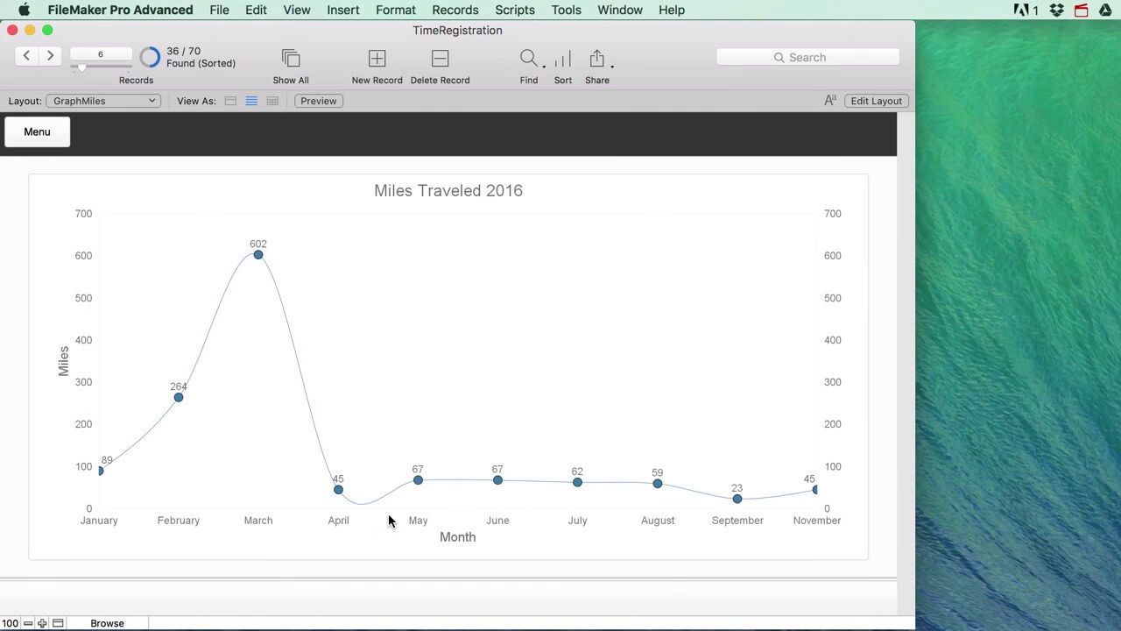
pyautogui.scroll(-10, 547, 479)
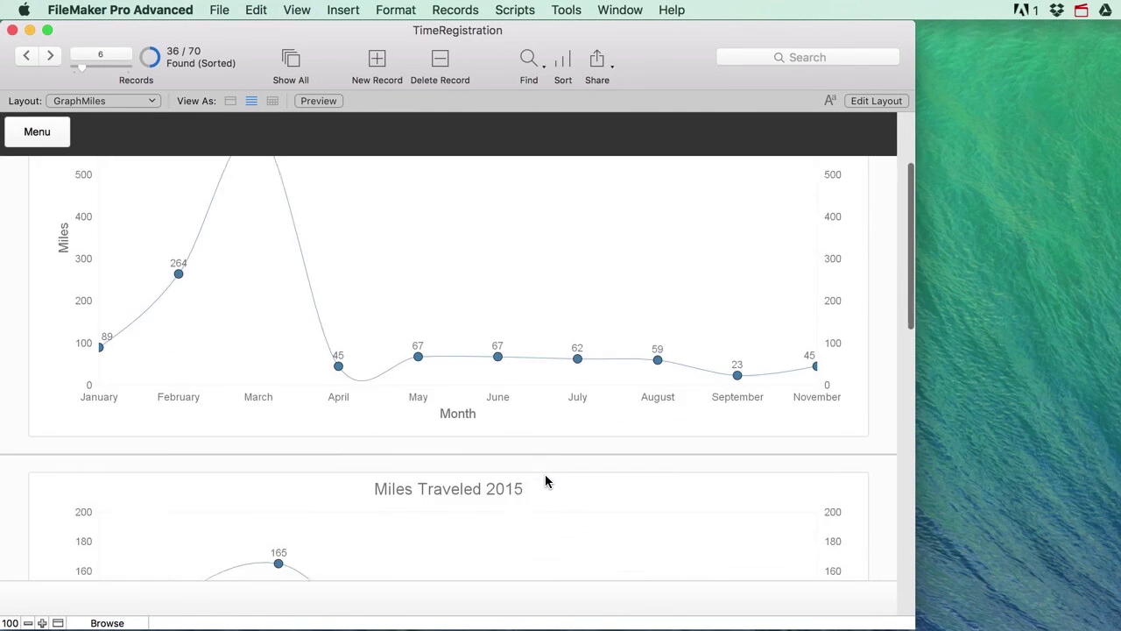
pyautogui.scroll(-2, 546, 480)
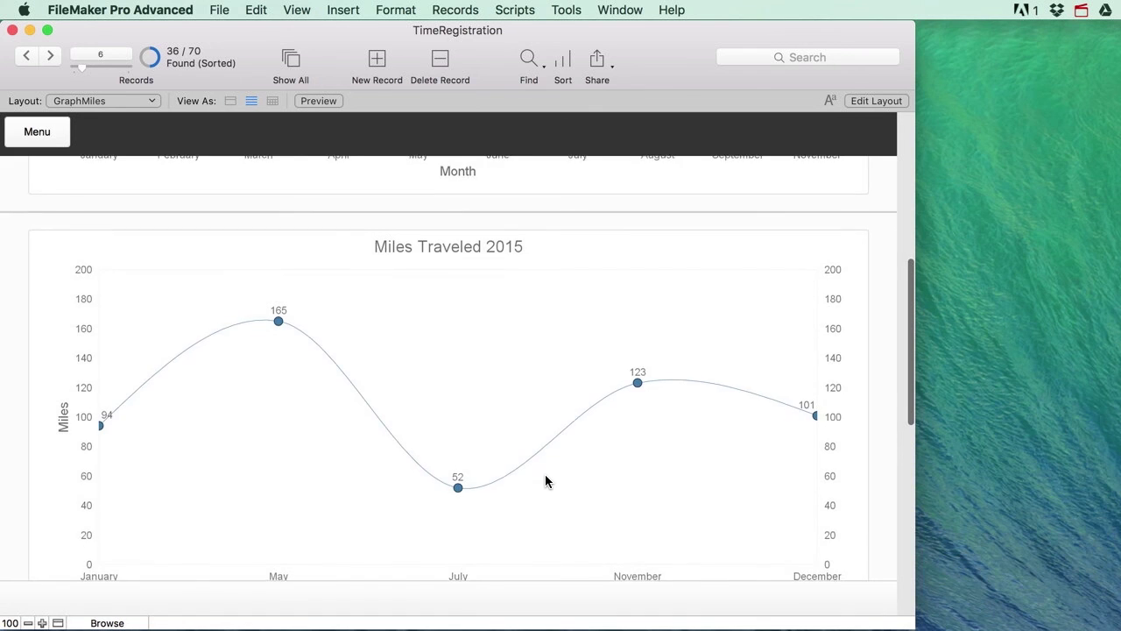
# Step: View the Top Employers report from the menu, and return to the menu
pyautogui.click(36, 133)
pyautogui.click(322, 453)
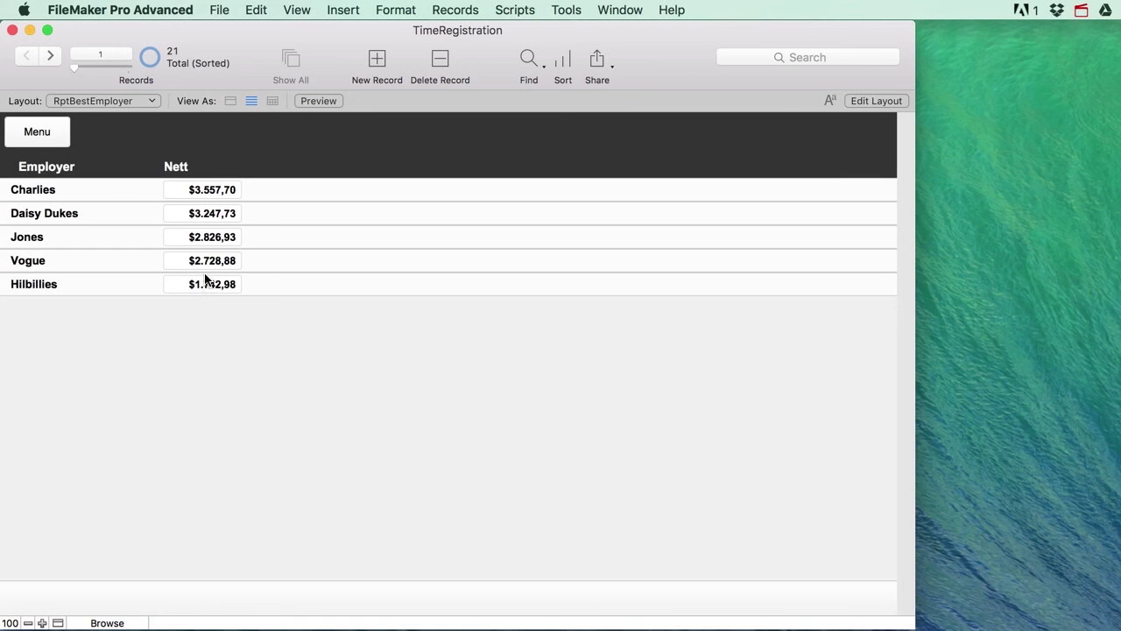
pyautogui.click(38, 136)
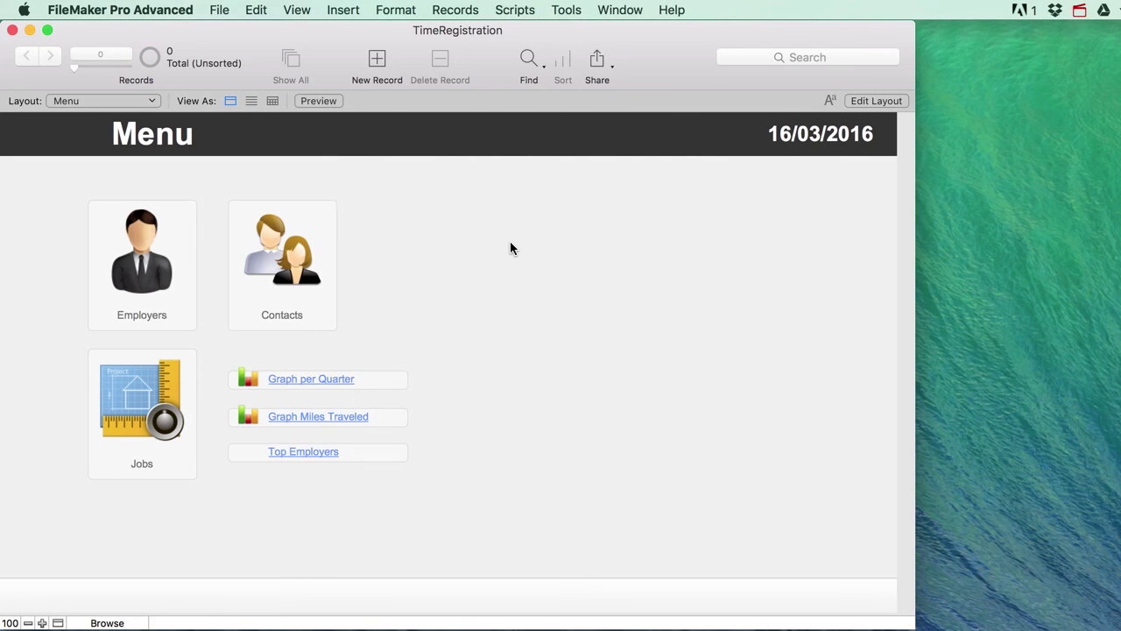